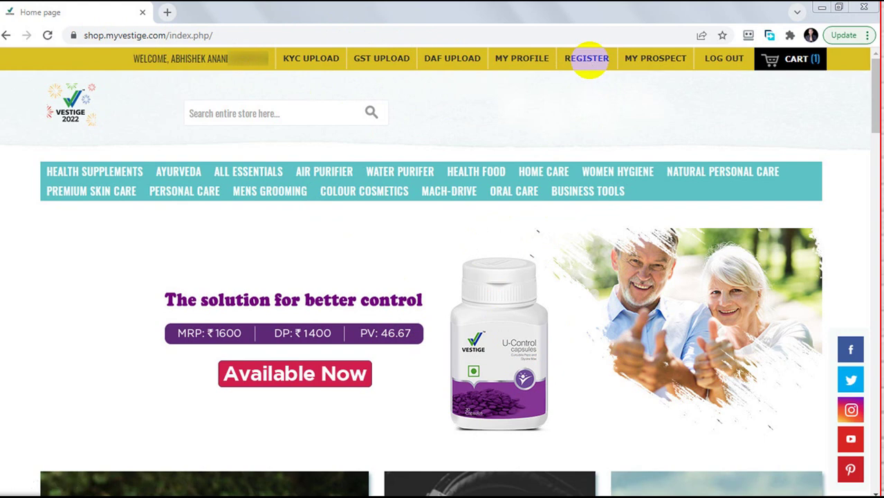
Step: Open the distributor registration form and set the downline's country to India
click(587, 59)
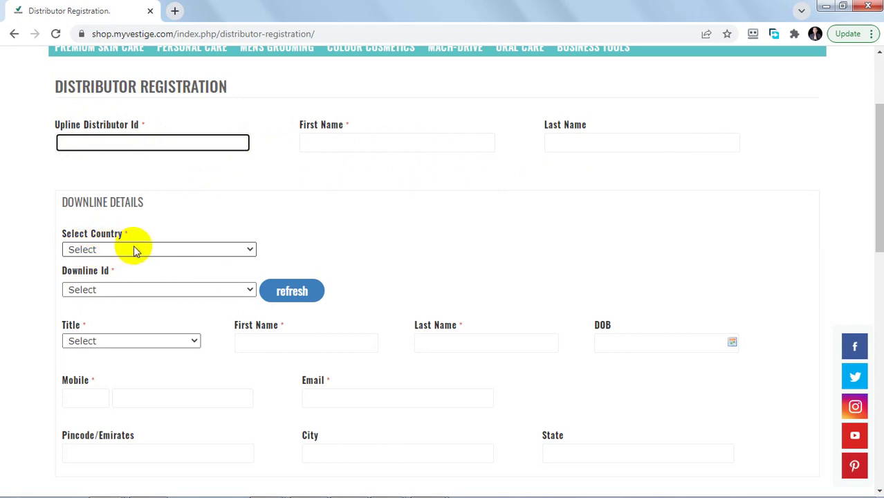
click(154, 249)
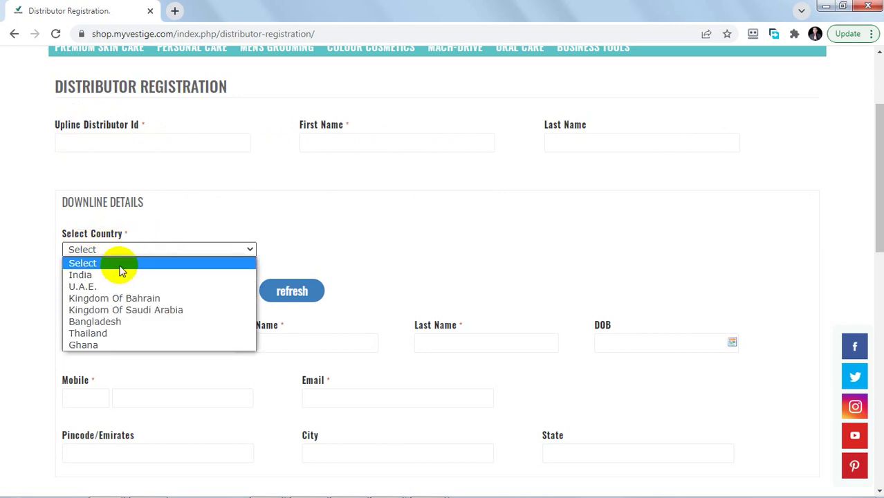
click(431, 240)
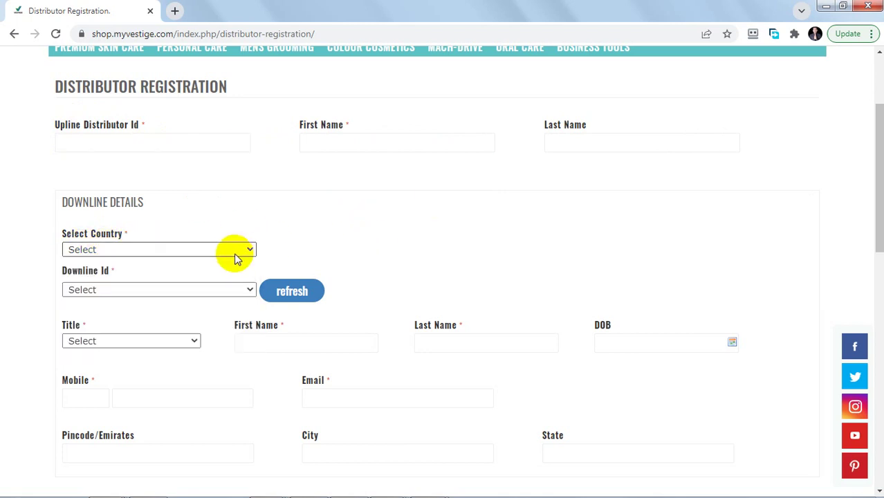
click(141, 290)
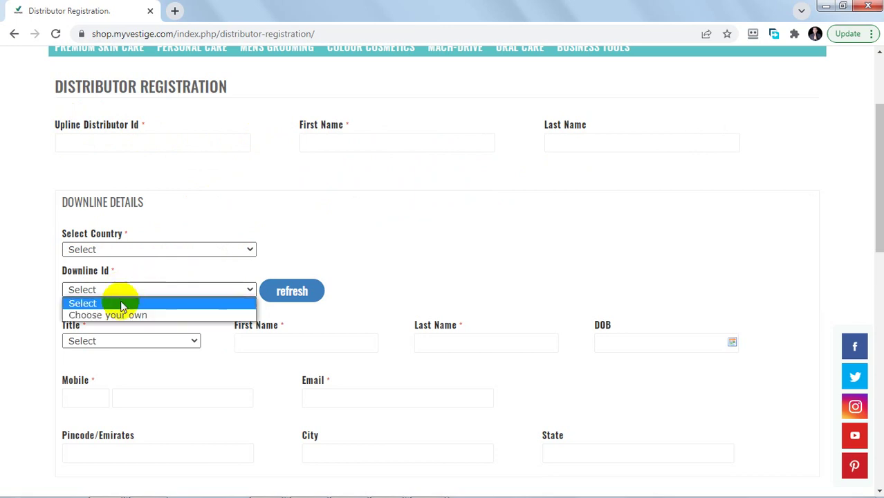
click(116, 302)
click(197, 393)
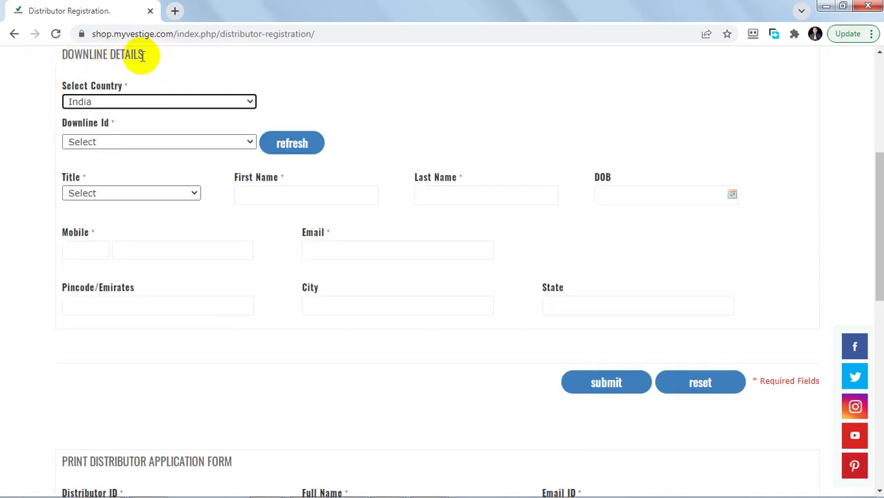
Step: Choose one of the offered downline IDs and set the new distributor's title to Ms
click(108, 142)
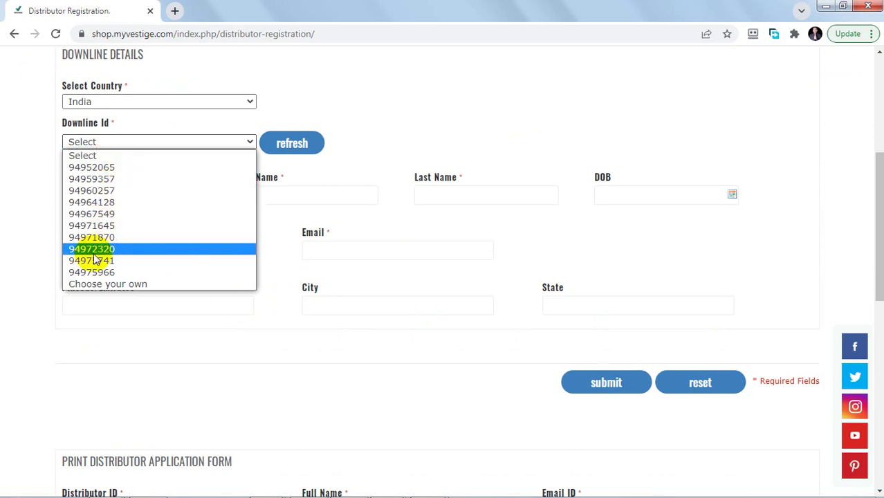
click(110, 226)
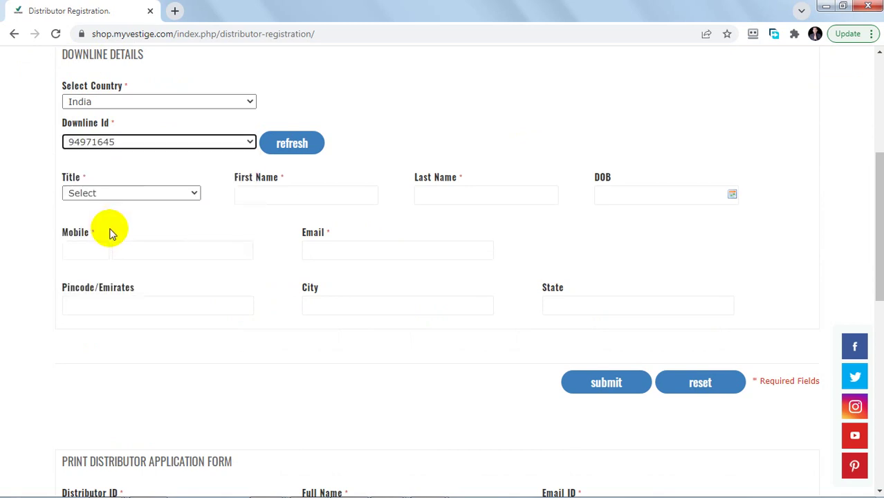
click(116, 194)
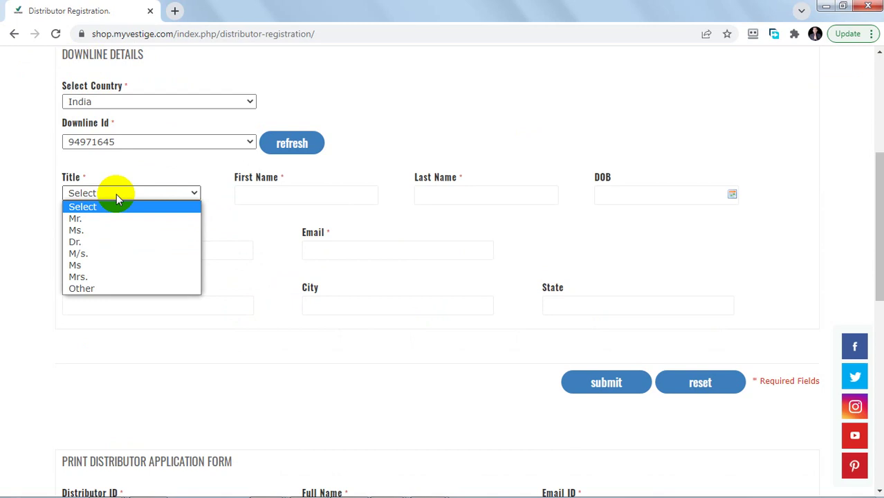
click(99, 235)
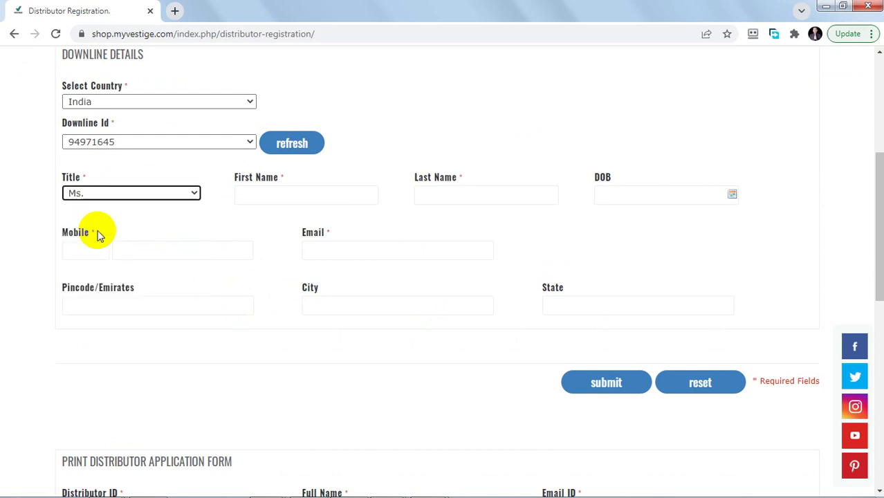
Step: Fill in the downline's first name, last name, mobile number and e-mail, and submit the distributor registration
click(303, 200)
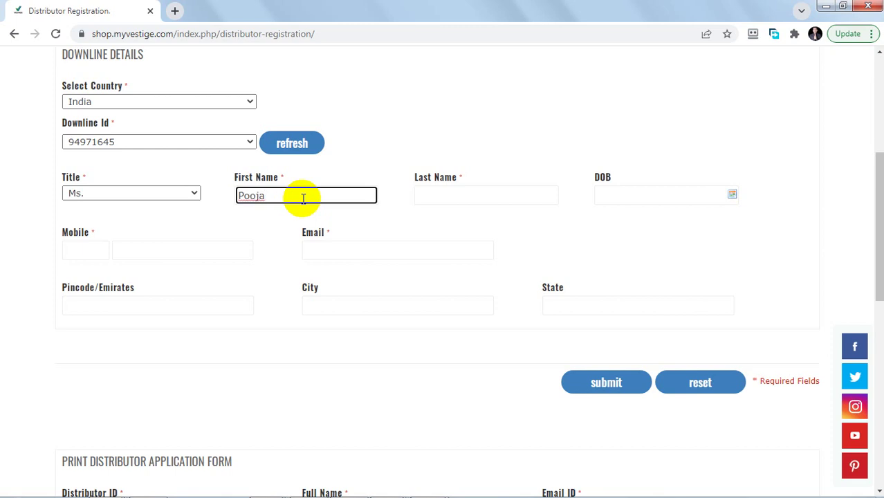
key(Tab)
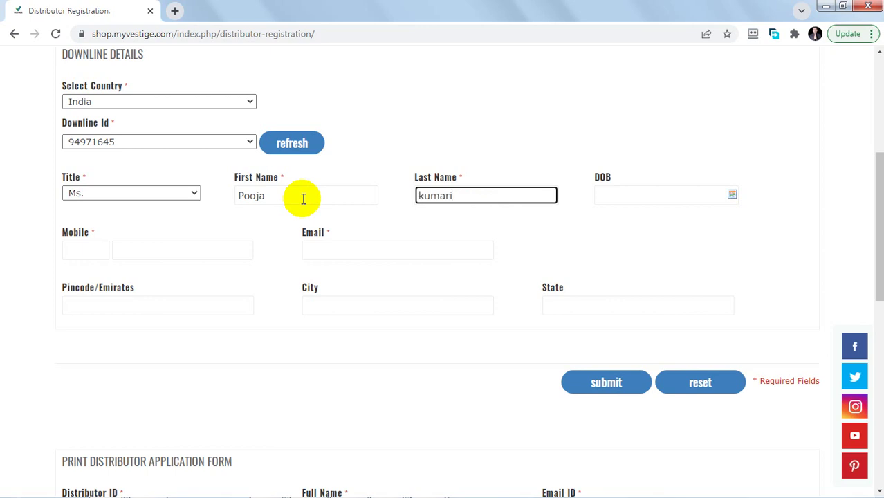
click(655, 198)
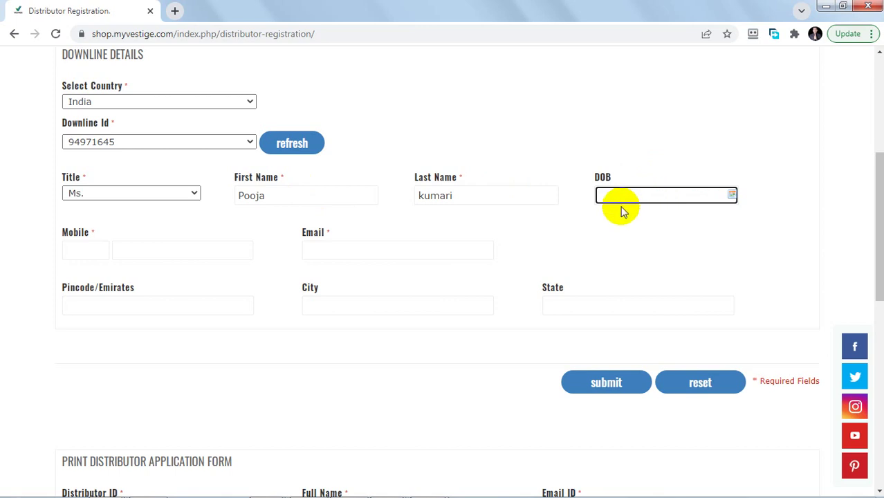
click(284, 181)
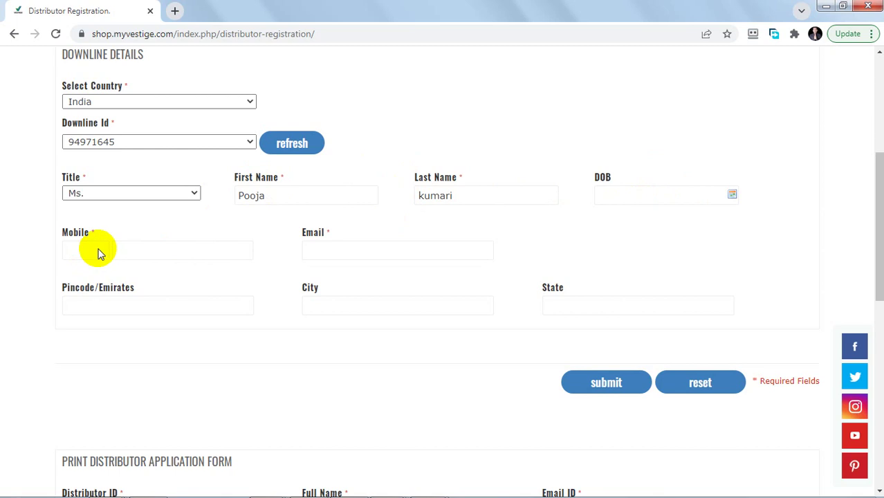
click(172, 249)
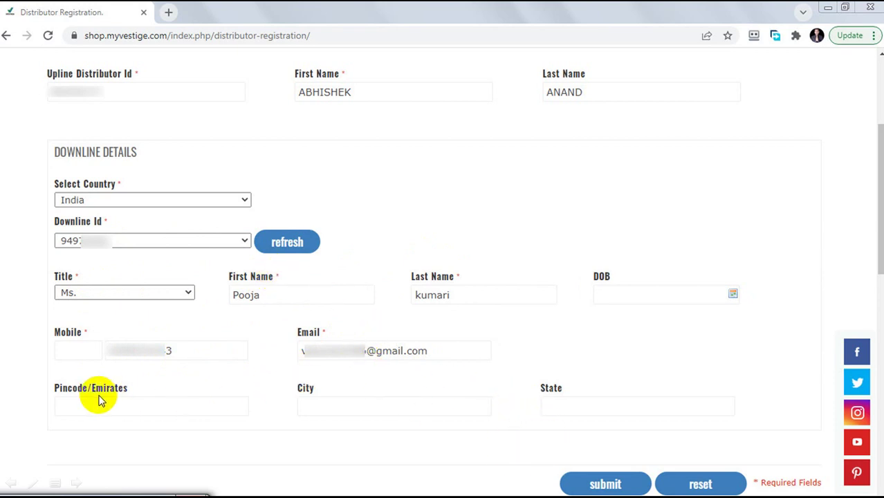
click(604, 484)
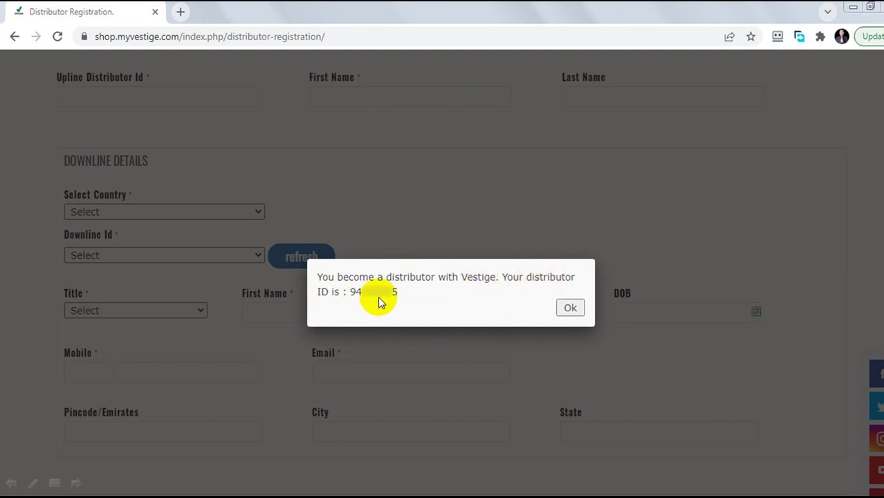
click(573, 310)
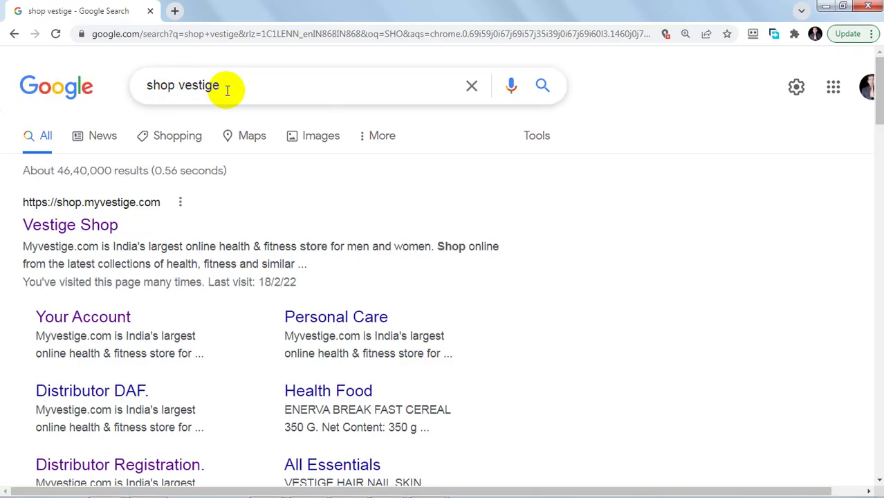
Step: Open the Vestige Shop site from the Google results and log in with the new distributor ID and password
drag(227, 87, 144, 108)
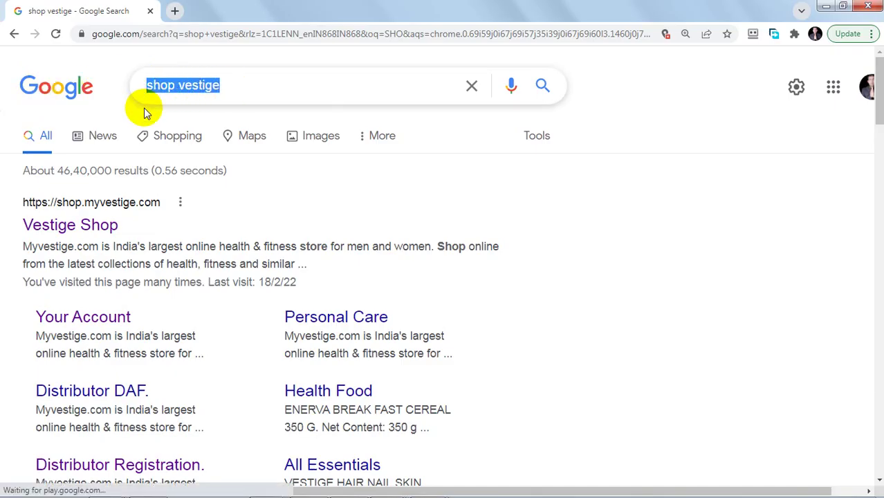
click(117, 209)
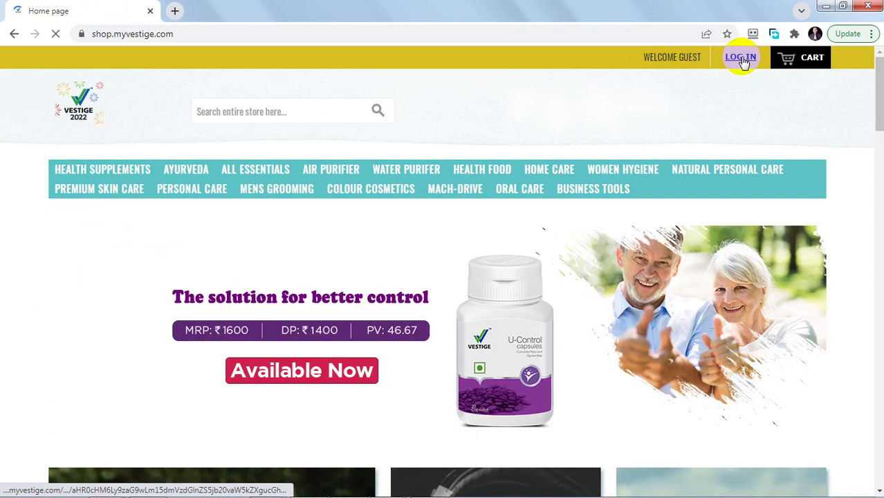
click(741, 59)
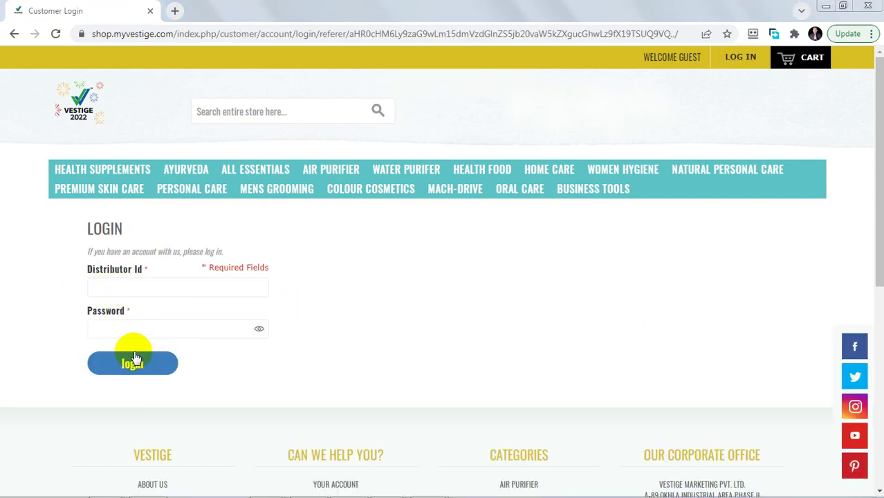
click(108, 285)
text(9)
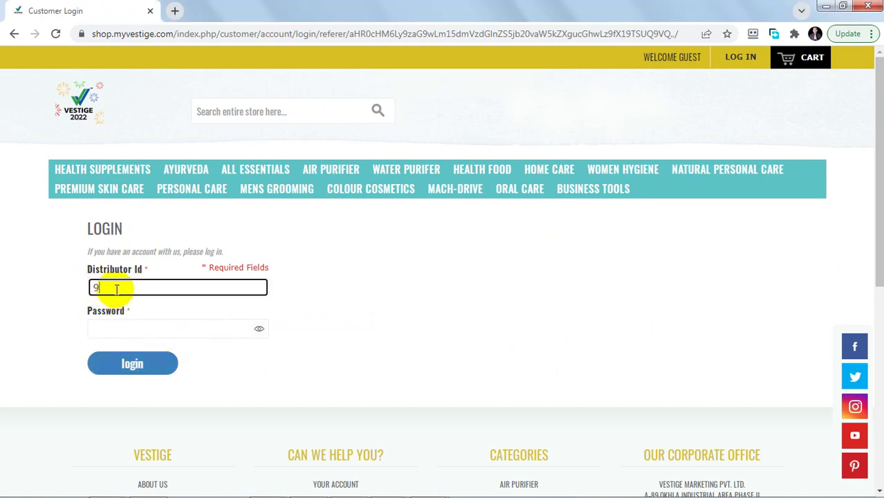
key(BackSpace)
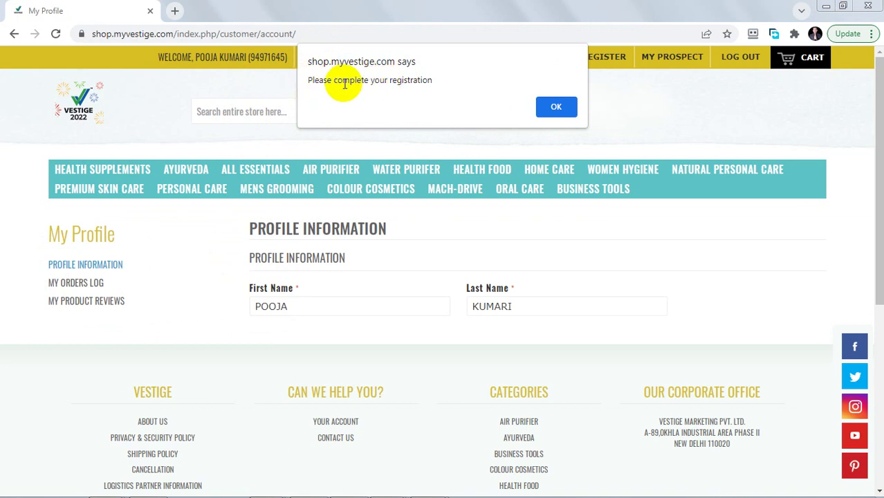
Step: Accept both declarations, set the gender to Female, fill in the date of birth and address details, and submit the complete registration
click(560, 109)
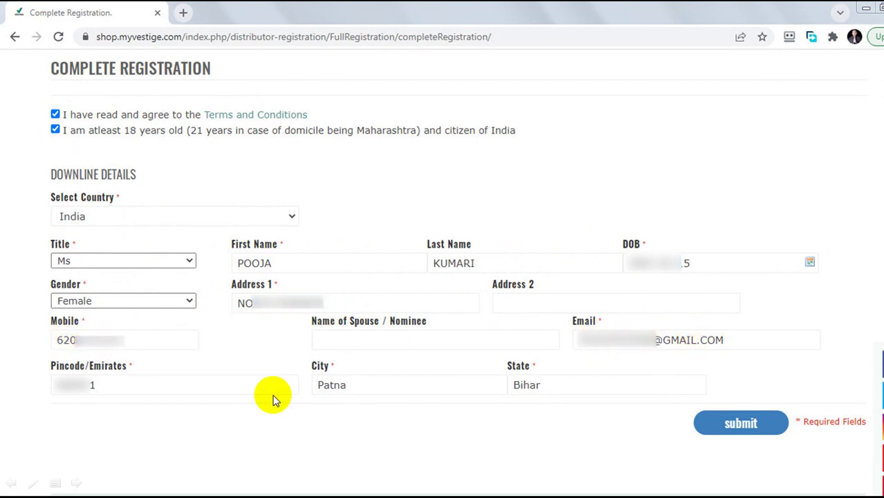
click(753, 424)
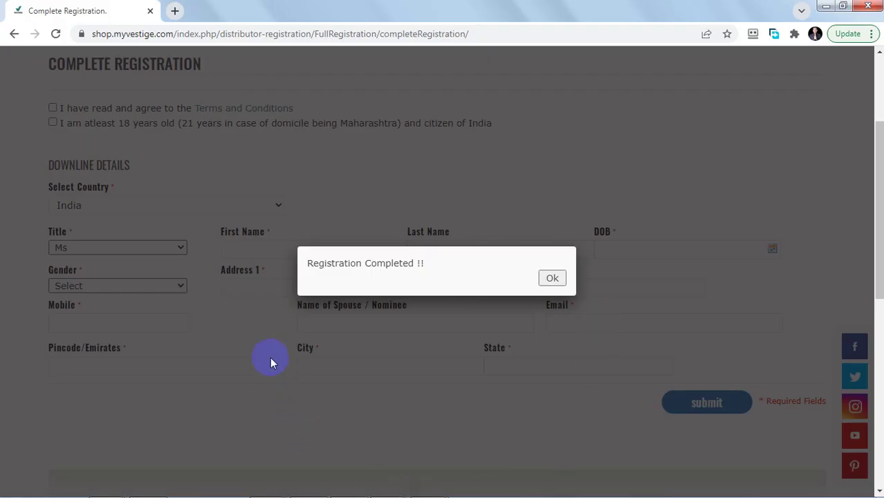
click(553, 279)
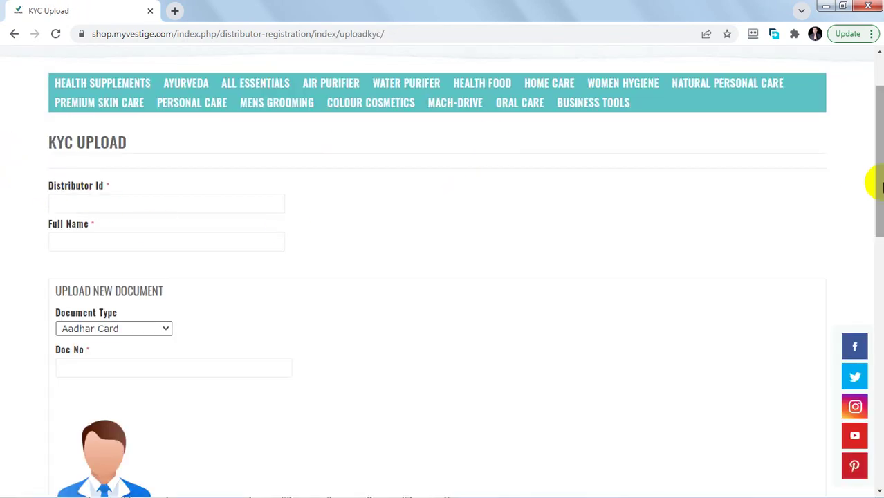
Step: Examine the KYC upload form from the distributor and document fields to the two image uploads
drag(882, 186, 878, 203)
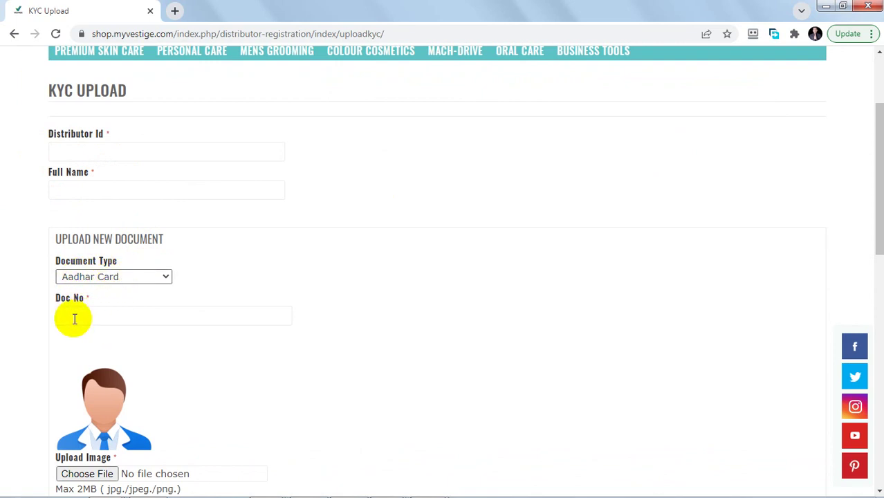
drag(879, 248, 236, 332)
scroll(181, 287, down, 1)
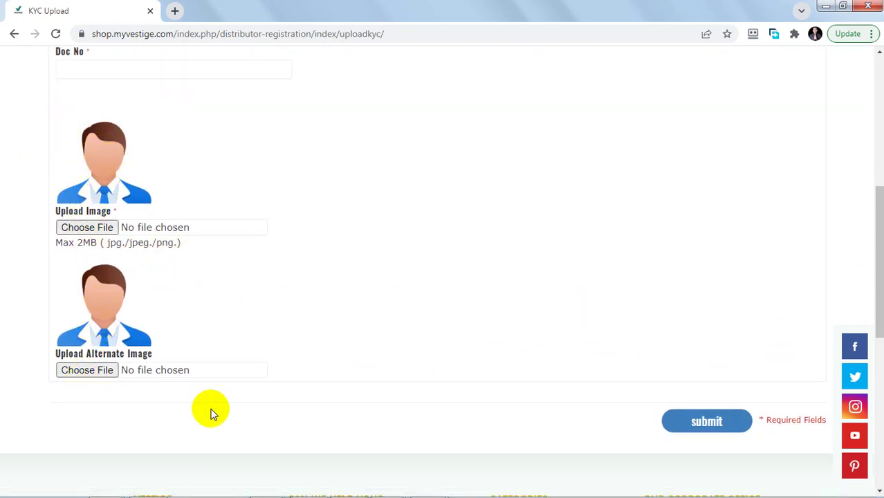
scroll(220, 437, up, 6)
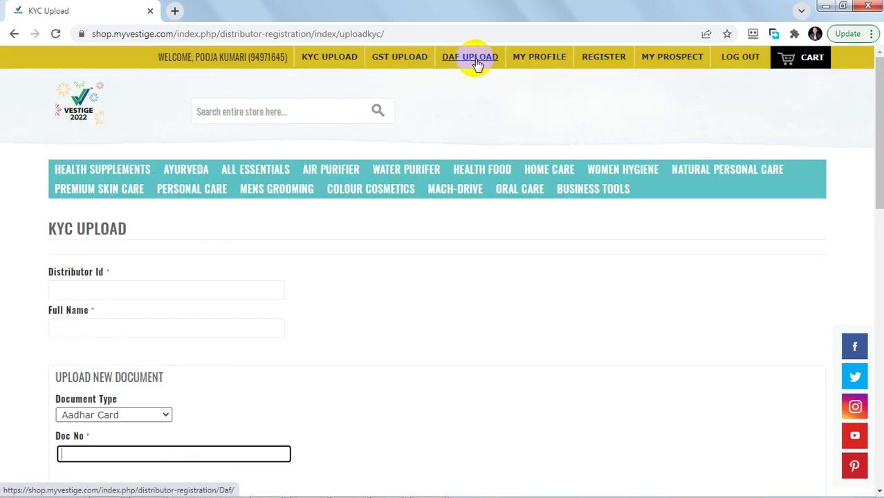
Step: Check the DAF upload page for the new distributor and return to the KYC upload form
click(477, 64)
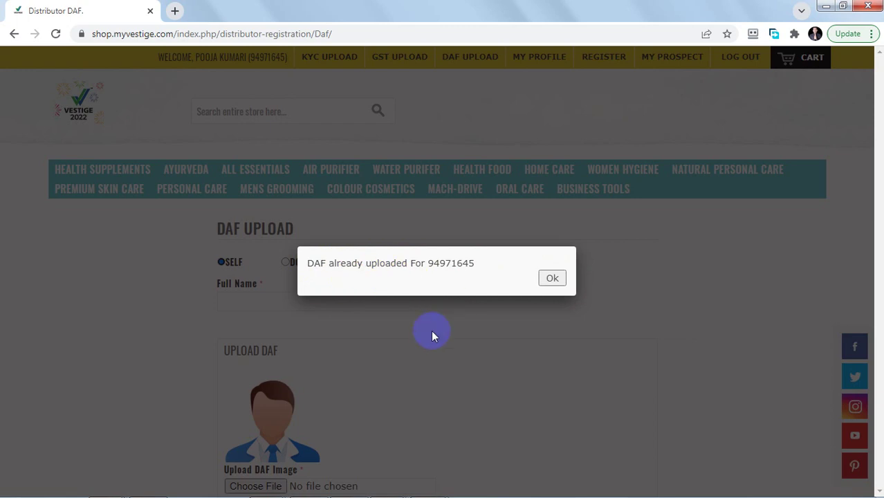
key(Return)
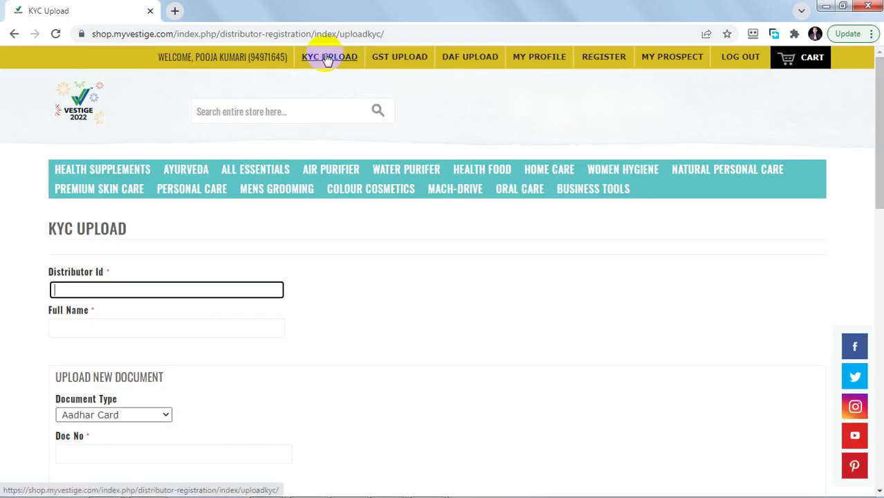
click(332, 58)
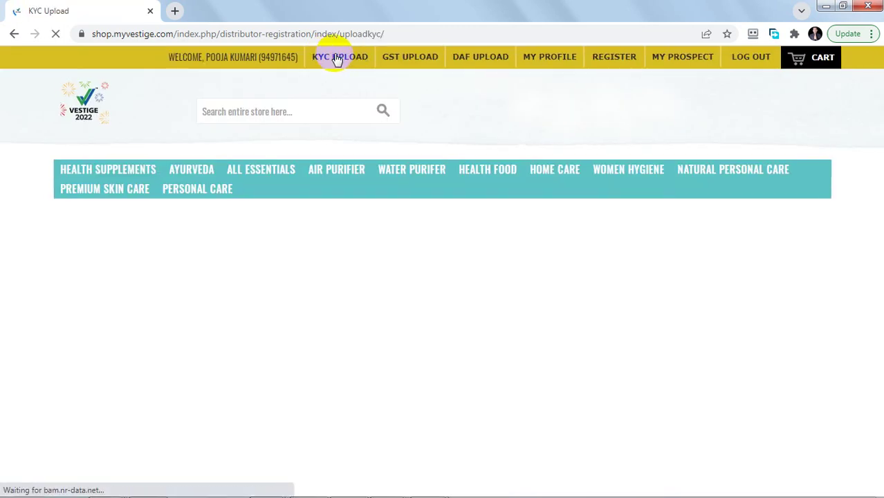
scroll(211, 400, down, 3)
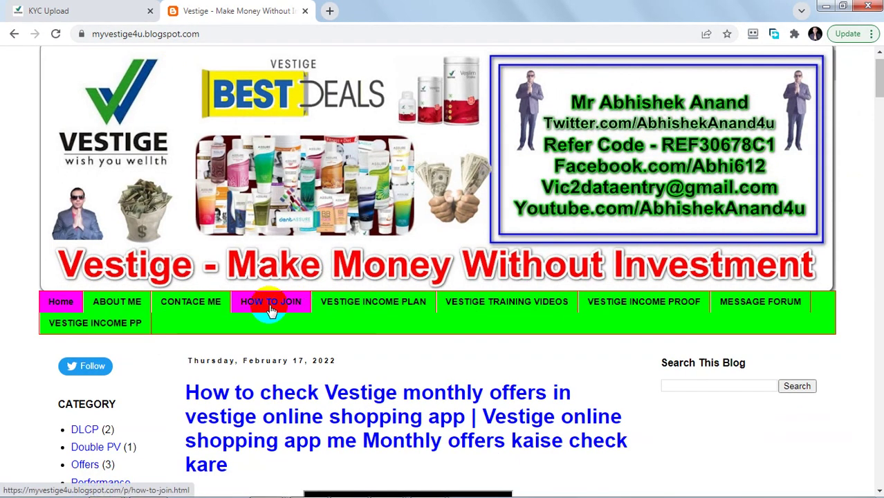
Step: Open the How to Join page on myvestige4u.blogspot.com and highlight its referral code and page address
click(271, 310)
scroll(312, 277, down, 6)
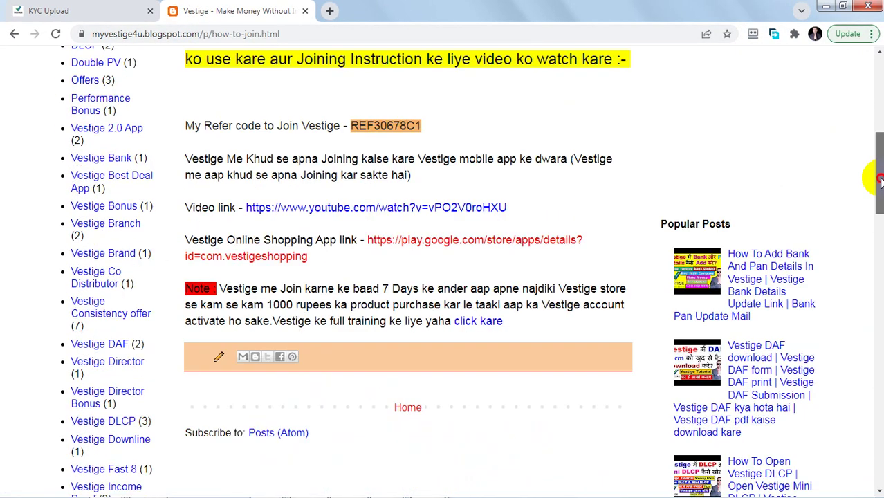
drag(350, 126, 421, 126)
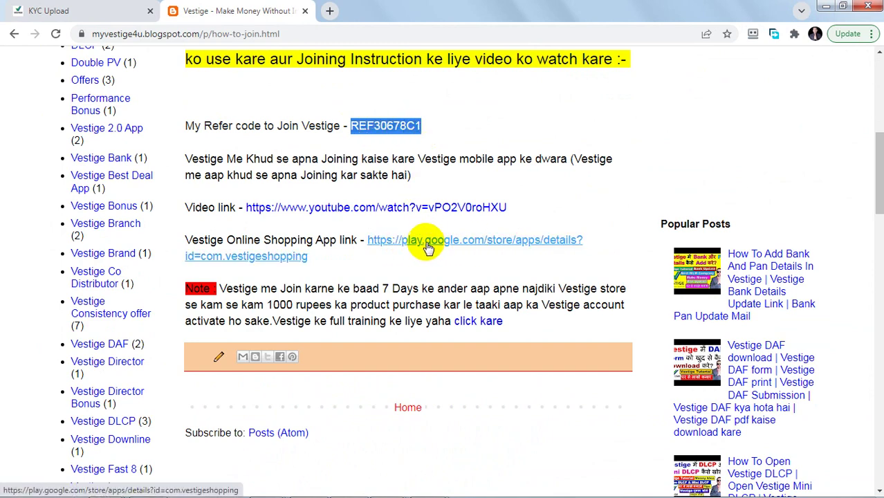
click(428, 244)
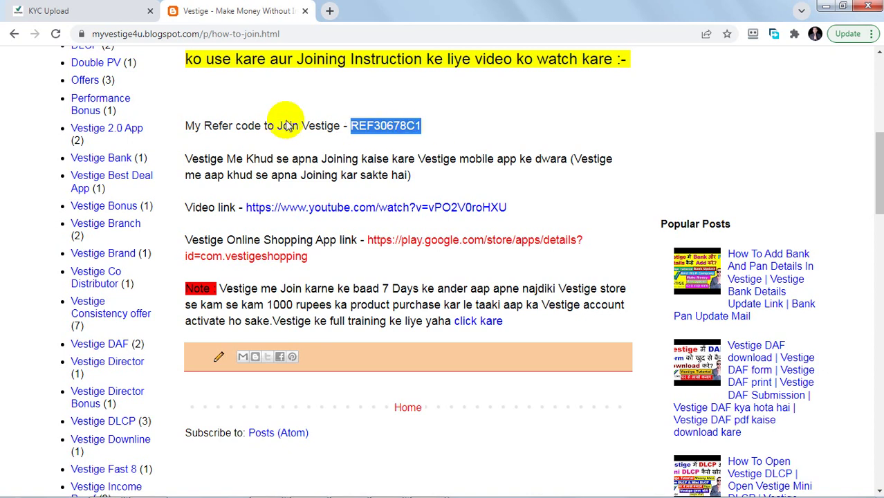
click(296, 33)
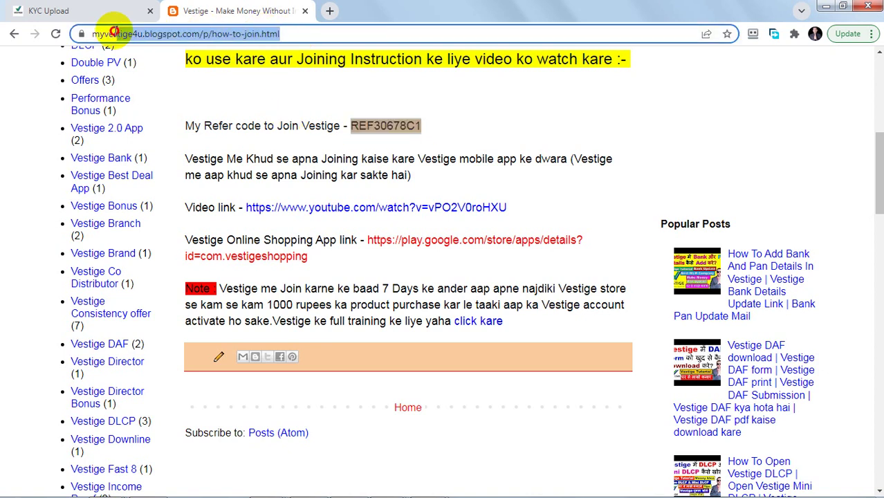
click(297, 33)
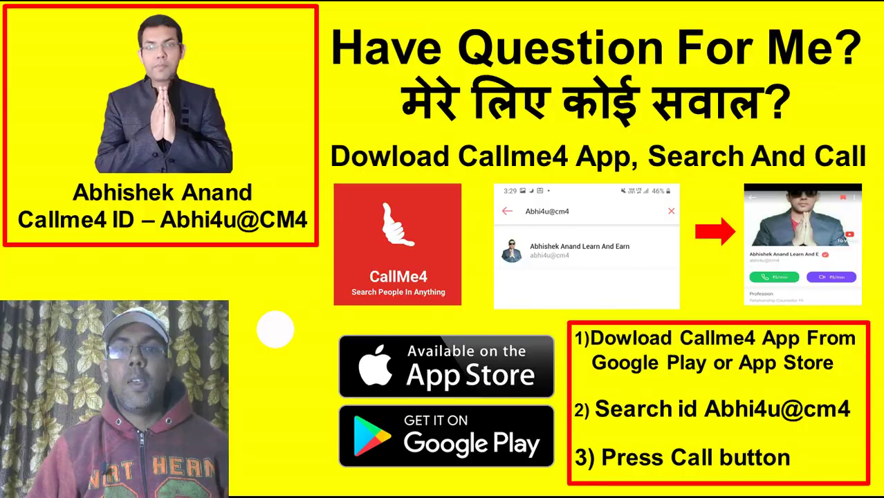